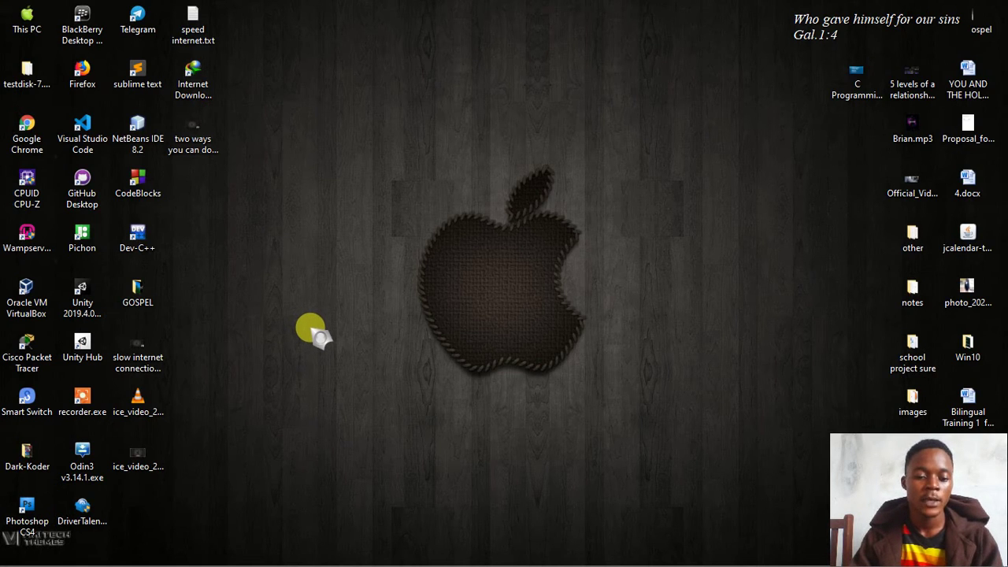
- Open Computer Management for This PC from File Explorer and maximize its window
key(i)
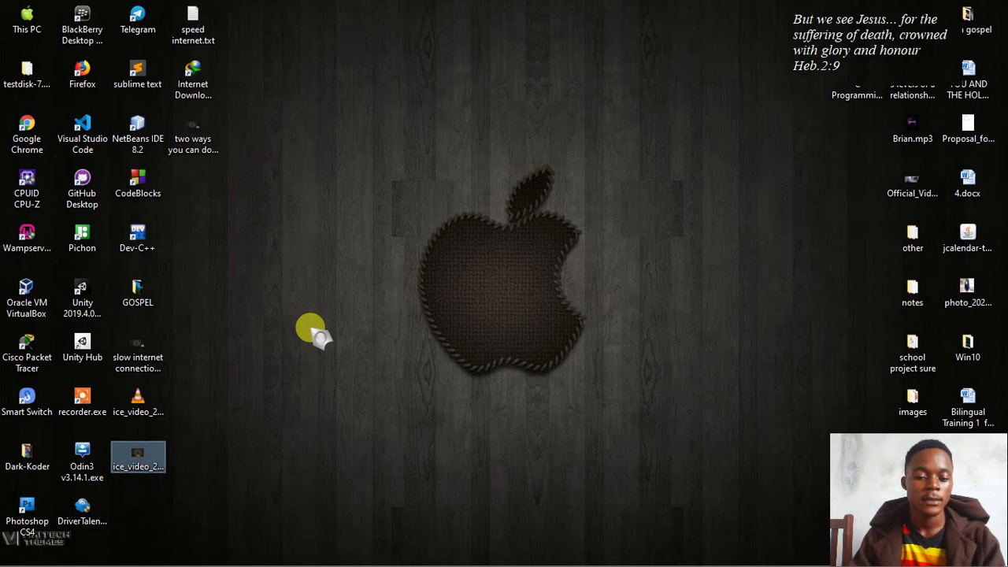
key(super+e)
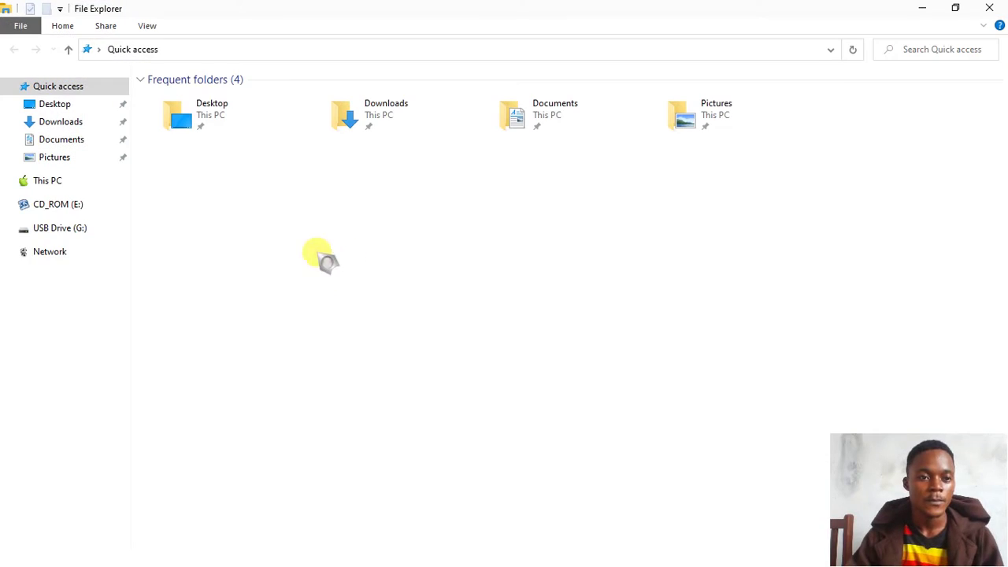
click(47, 187)
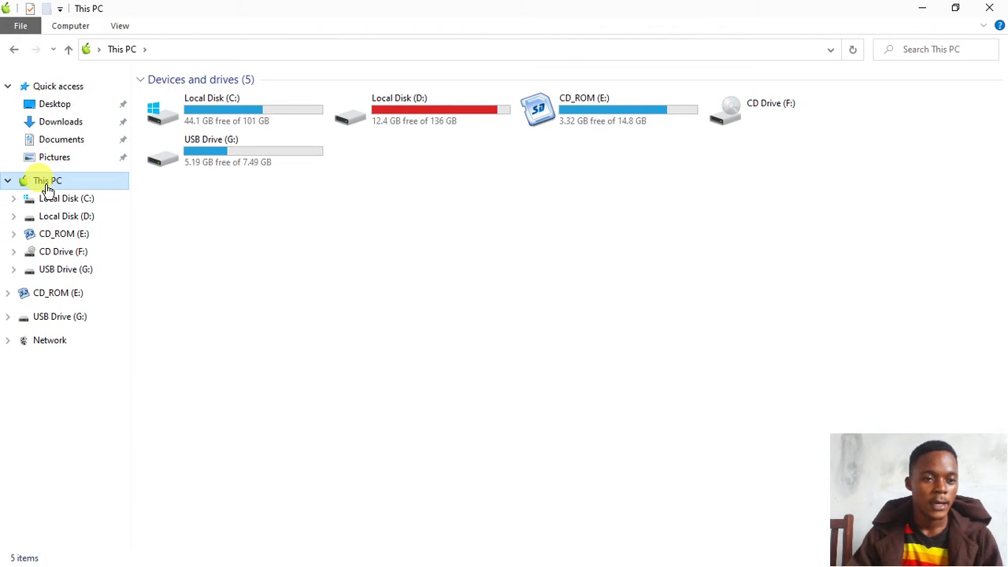
right_click(47, 187)
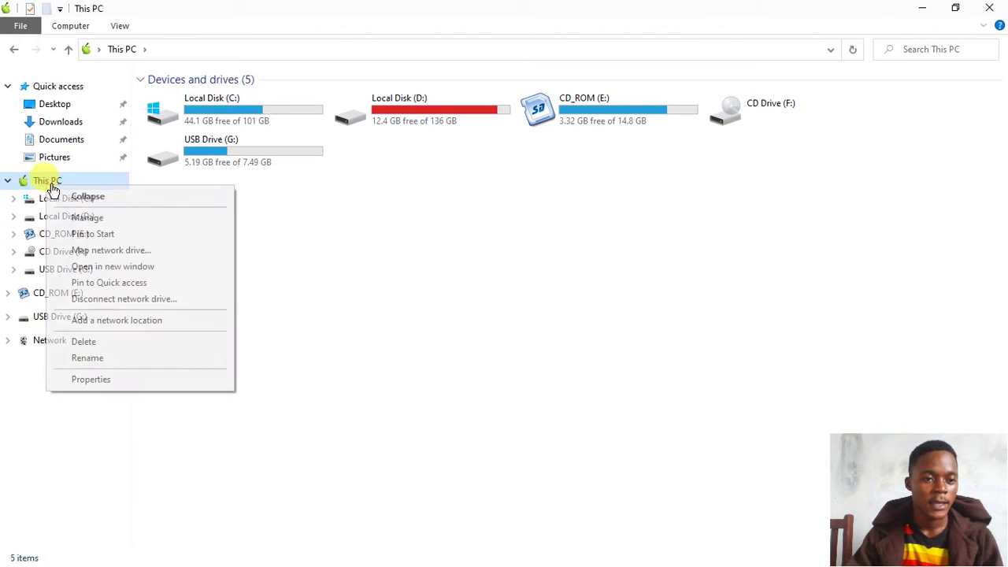
click(90, 219)
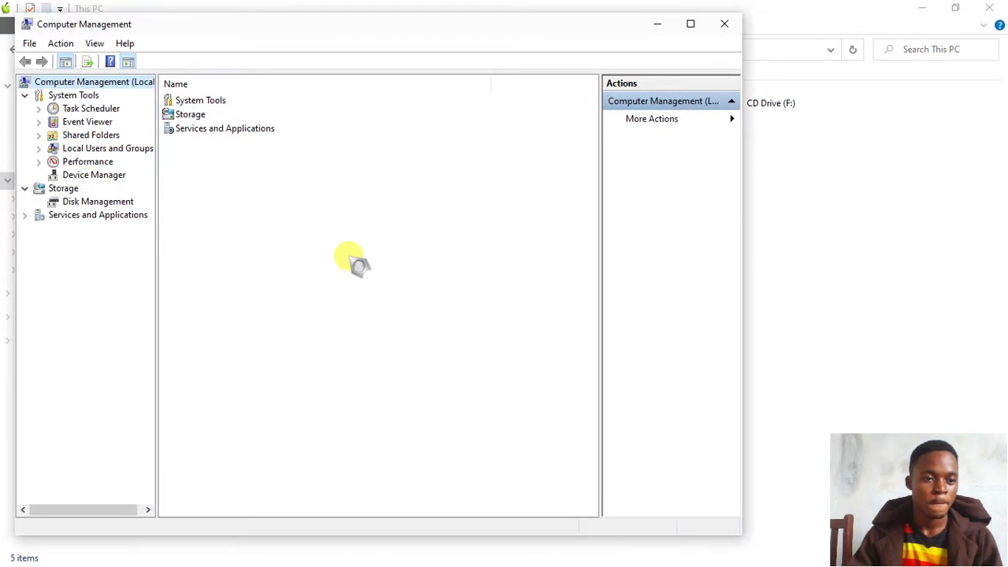
click(691, 24)
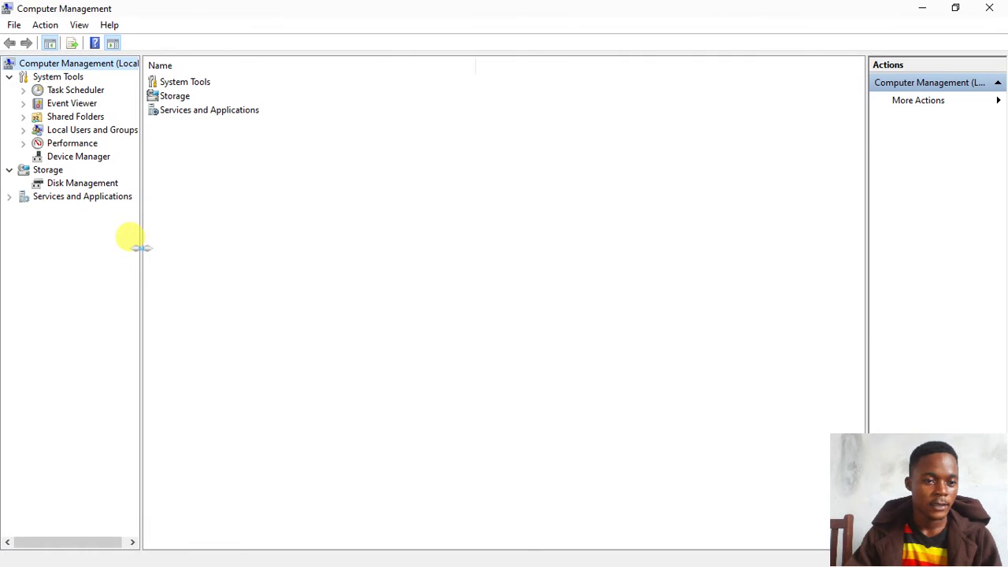
- Open Disk Management under Storage and examine the partitions of the listed disks, including the E: and G: volumes
click(9, 170)
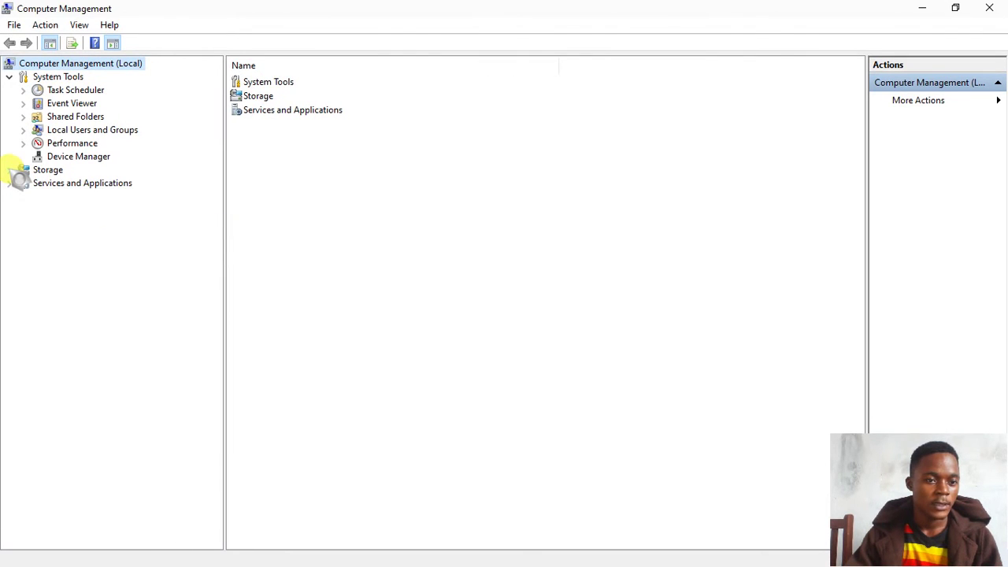
click(10, 170)
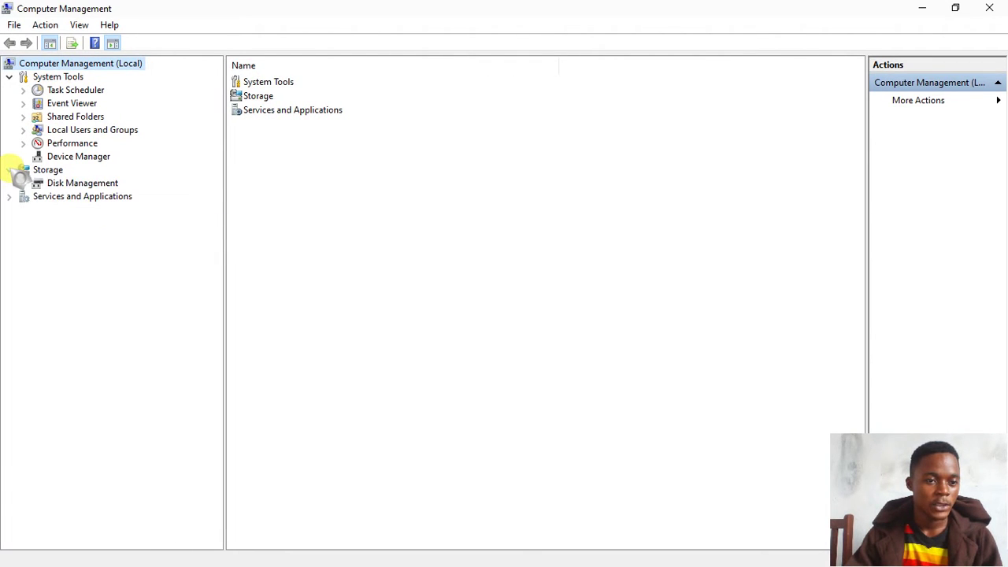
click(75, 183)
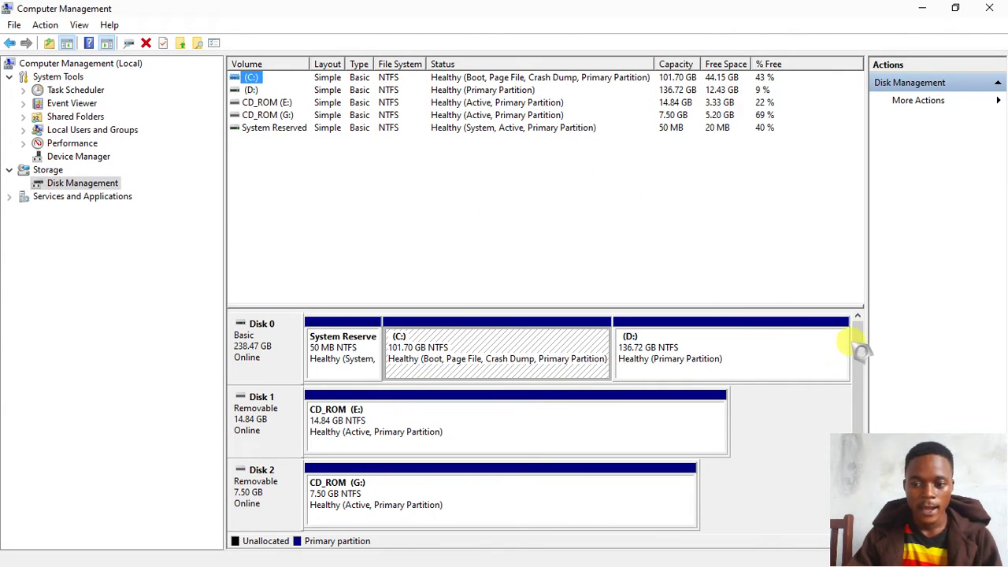
scroll(858, 367, down, 2)
scroll(857, 360, up, 2)
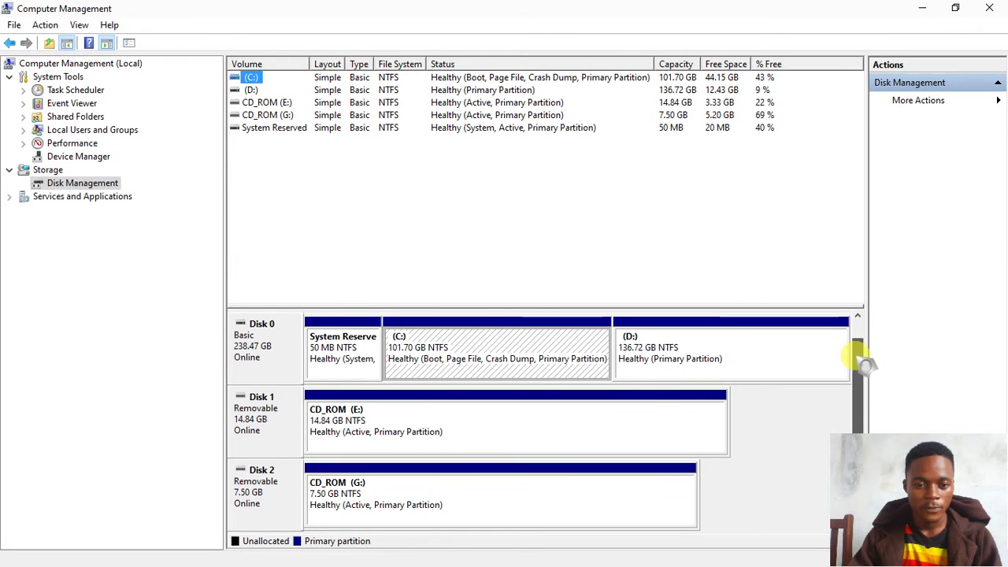
click(388, 374)
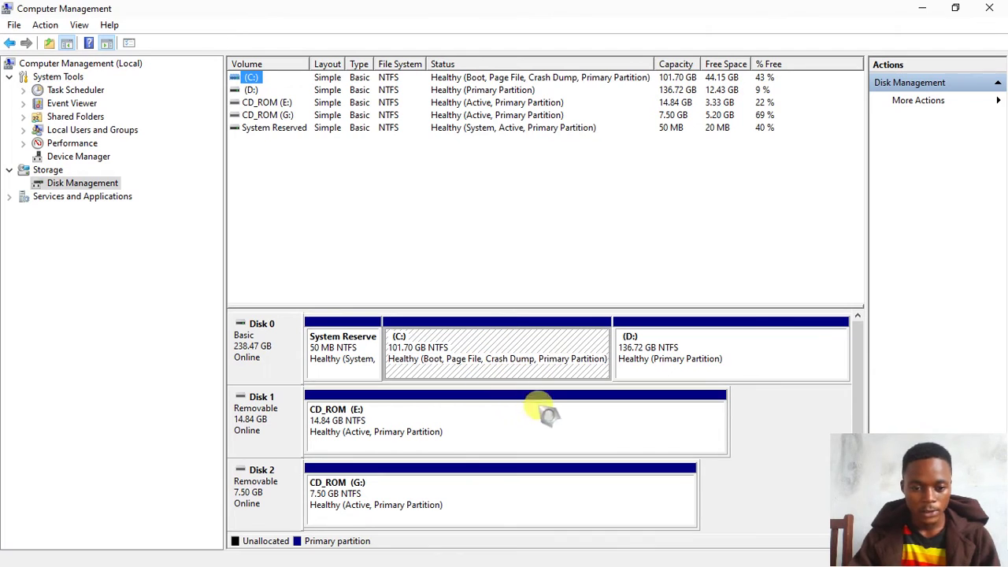
click(337, 434)
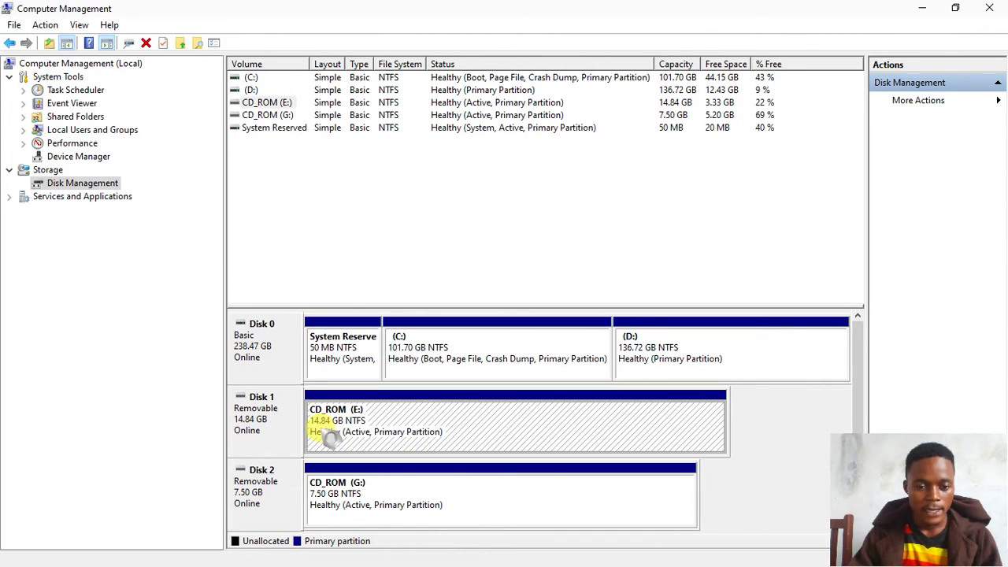
click(379, 496)
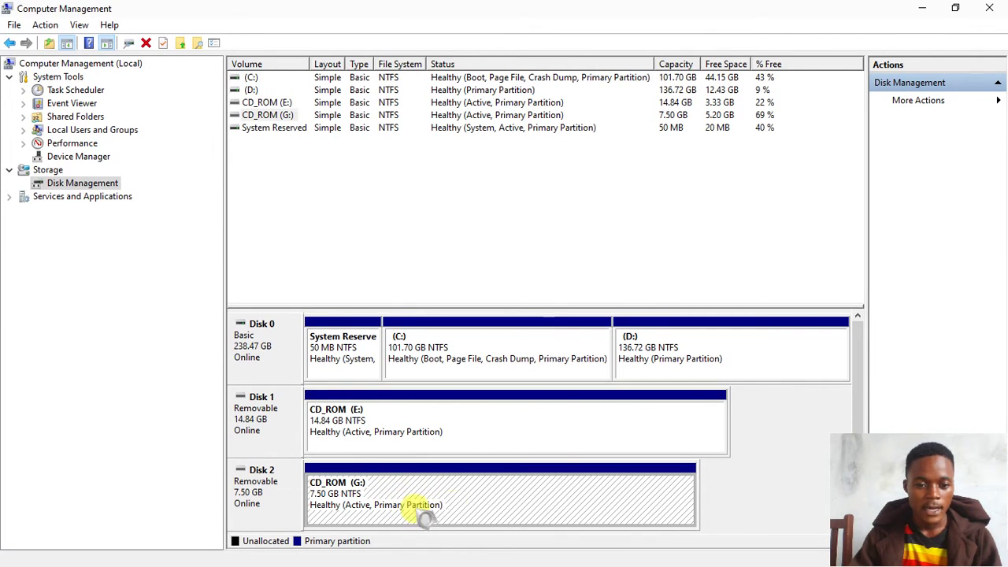
- Shrink the C: volume on Disk 0 by 1024 MB
click(445, 359)
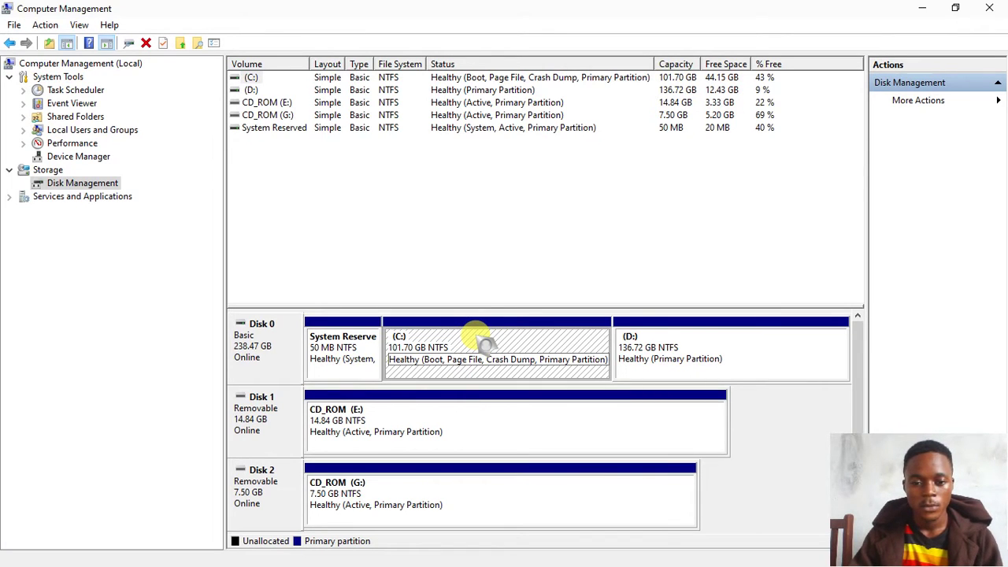
right_click(476, 338)
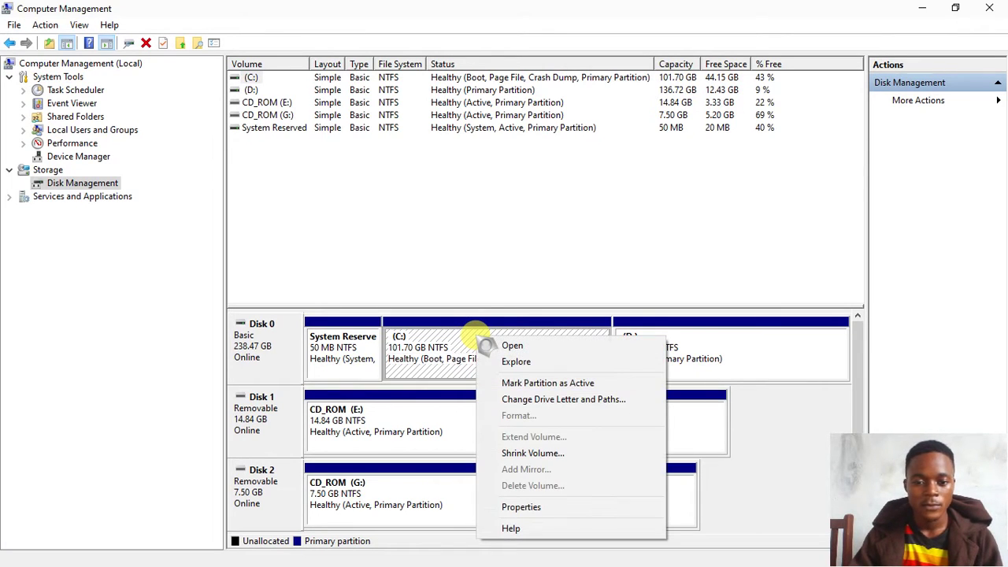
click(567, 462)
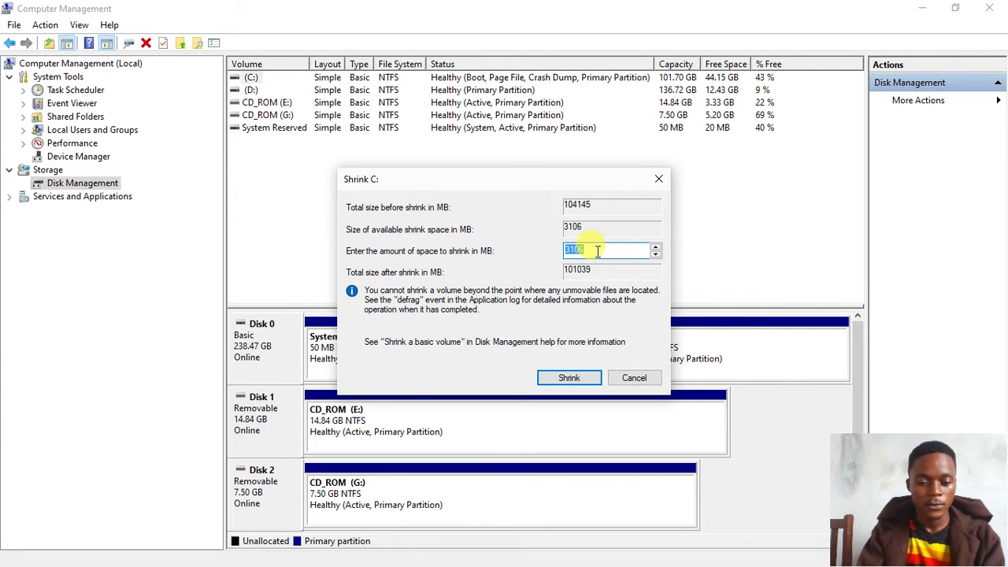
text(10)
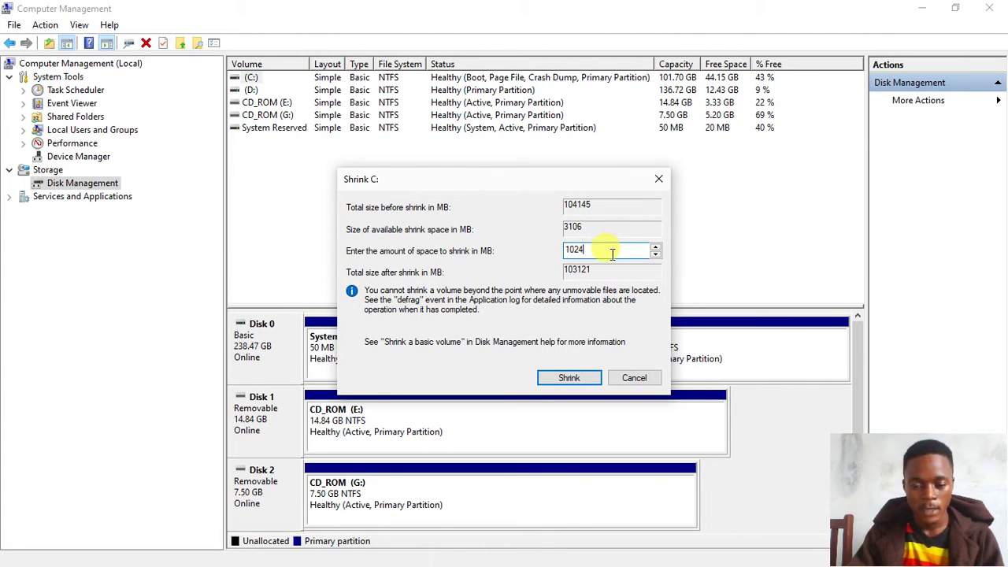
click(583, 380)
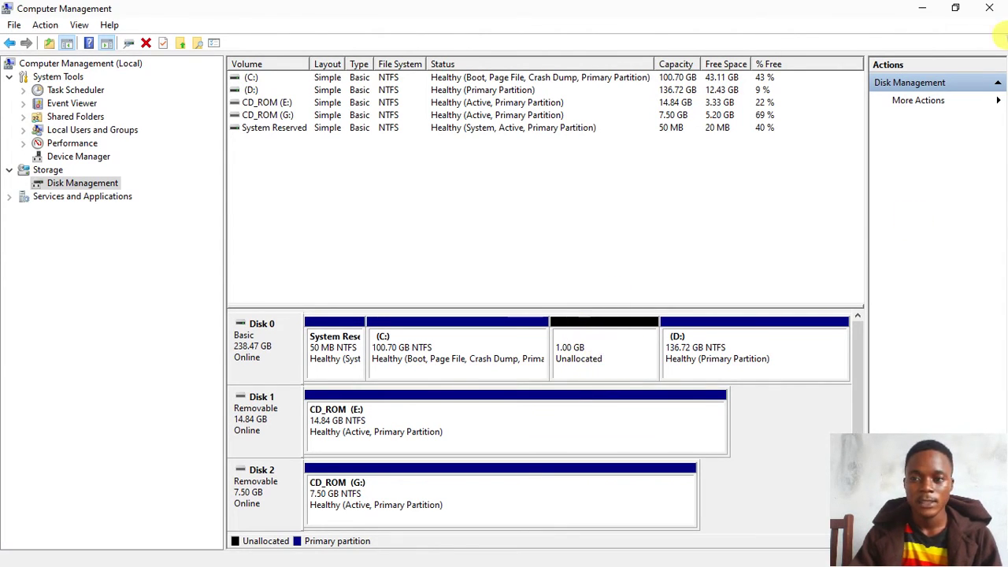
- Switch to File Explorer and refresh This PC to check the size of the C: drive
click(920, 10)
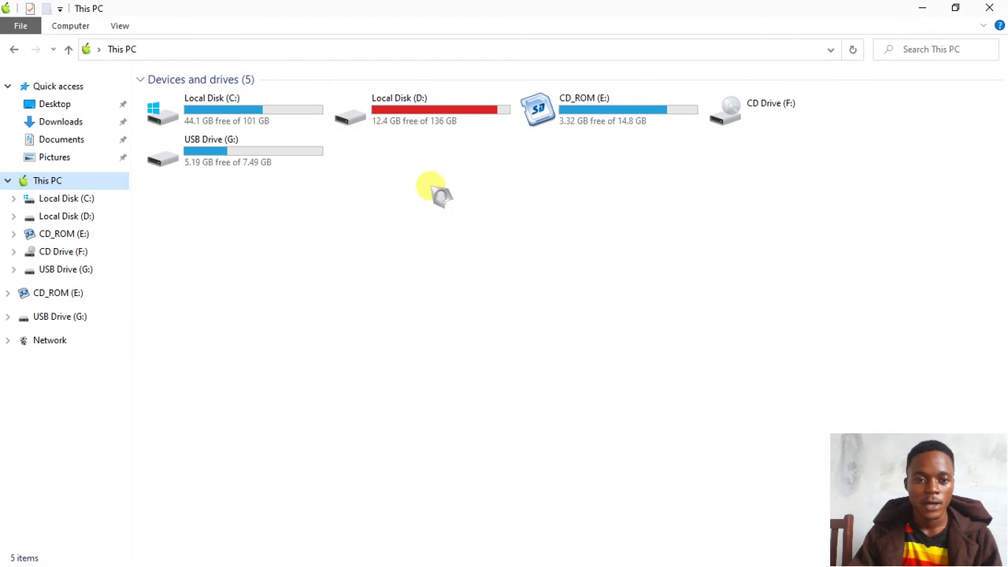
click(852, 49)
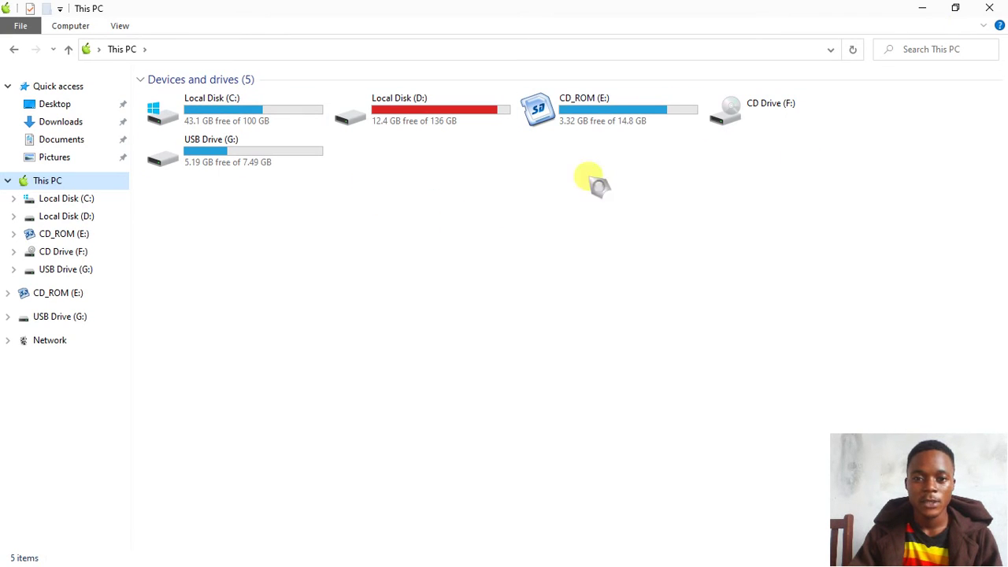
click(922, 8)
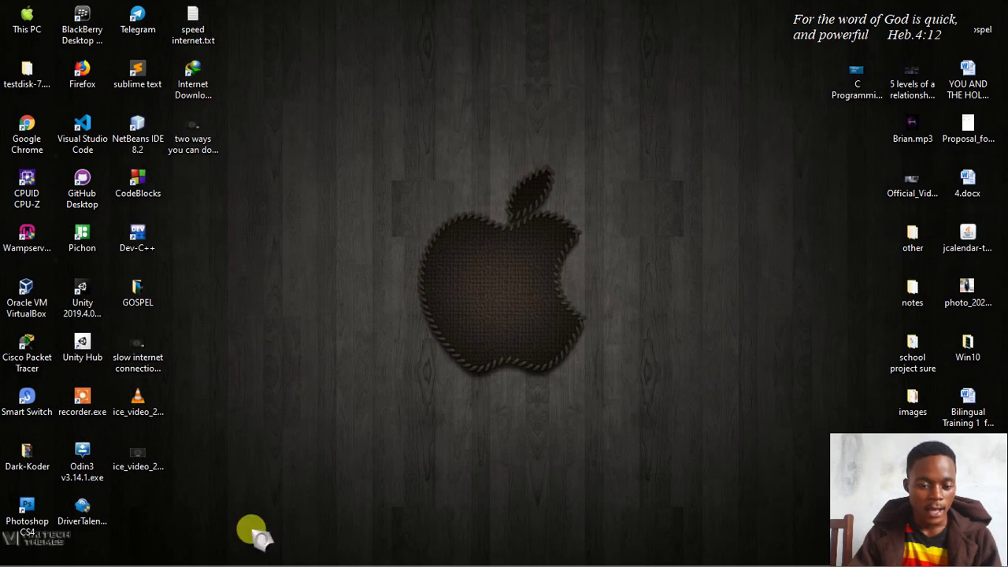
- Return to Computer Management and start a new simple volume of 1024 MB in the unallocated space on Disk 0
mouse_move(229, 554)
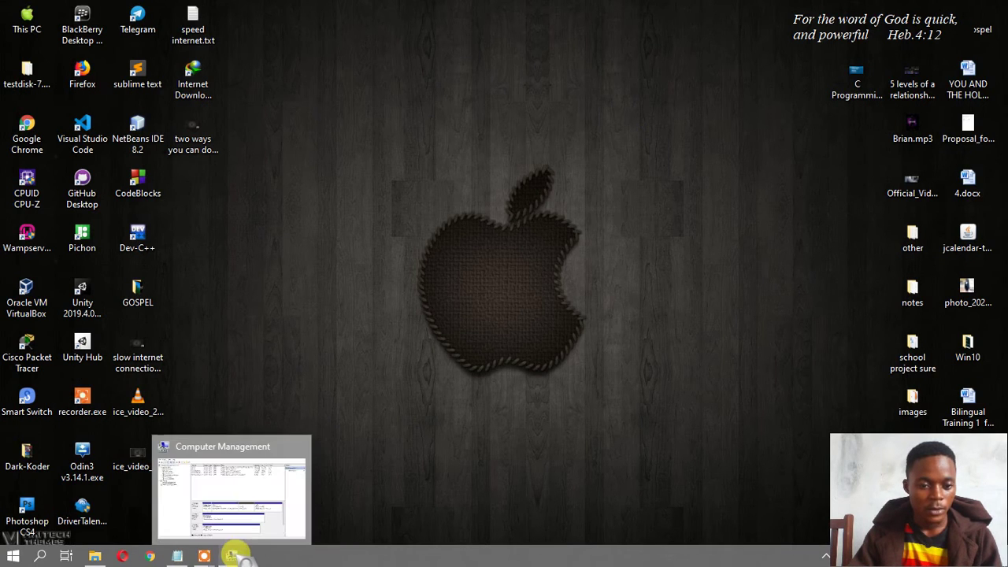
click(238, 529)
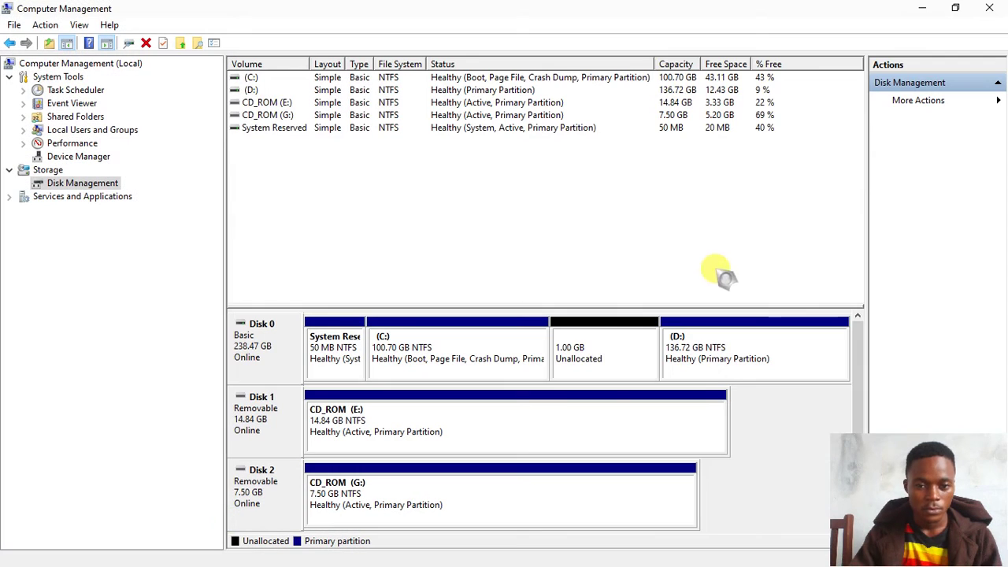
right_click(569, 342)
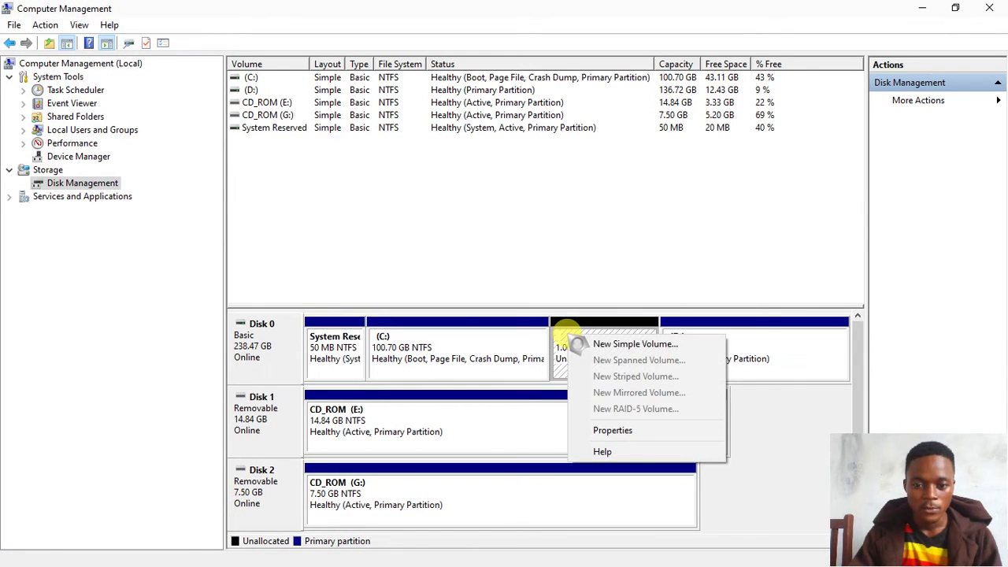
click(641, 345)
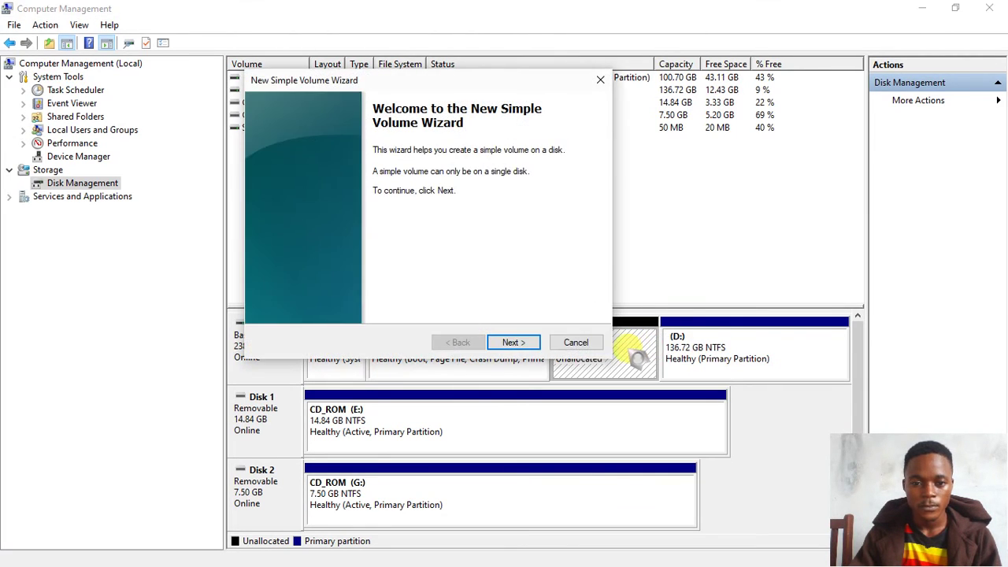
click(512, 343)
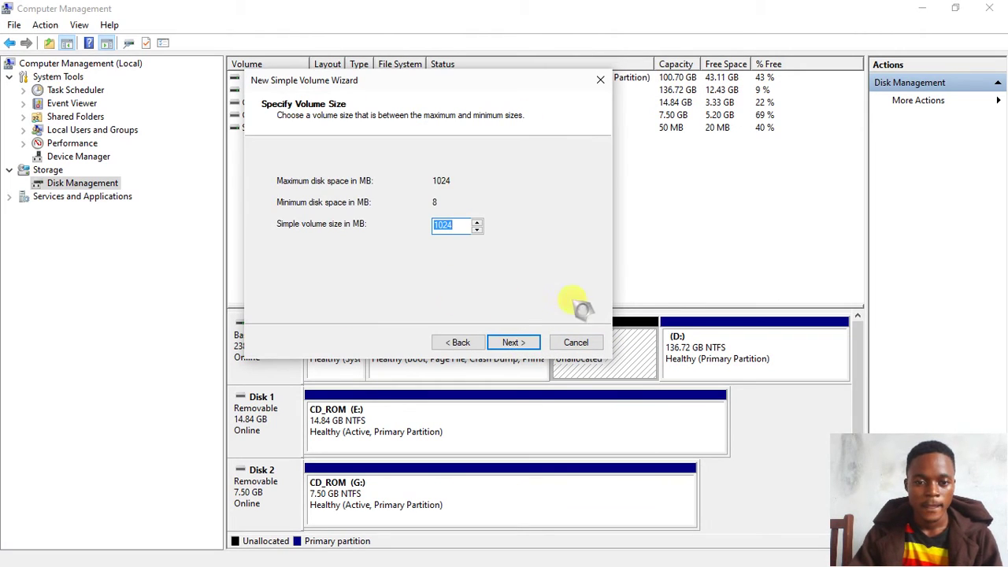
click(514, 343)
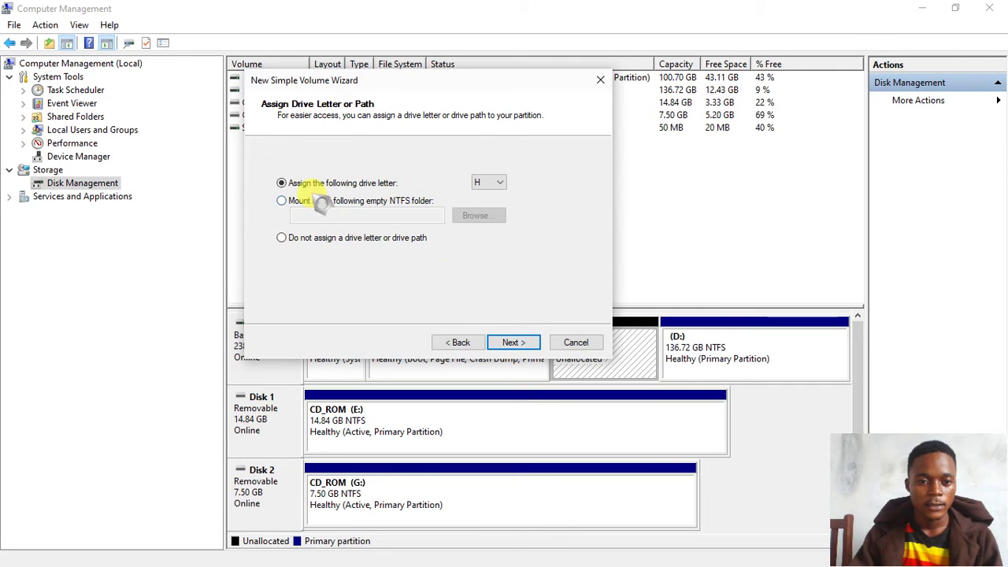
- Assign drive letter H and finish creating the volume with an NTFS quick format, default allocation unit size and the label New Volume
click(503, 181)
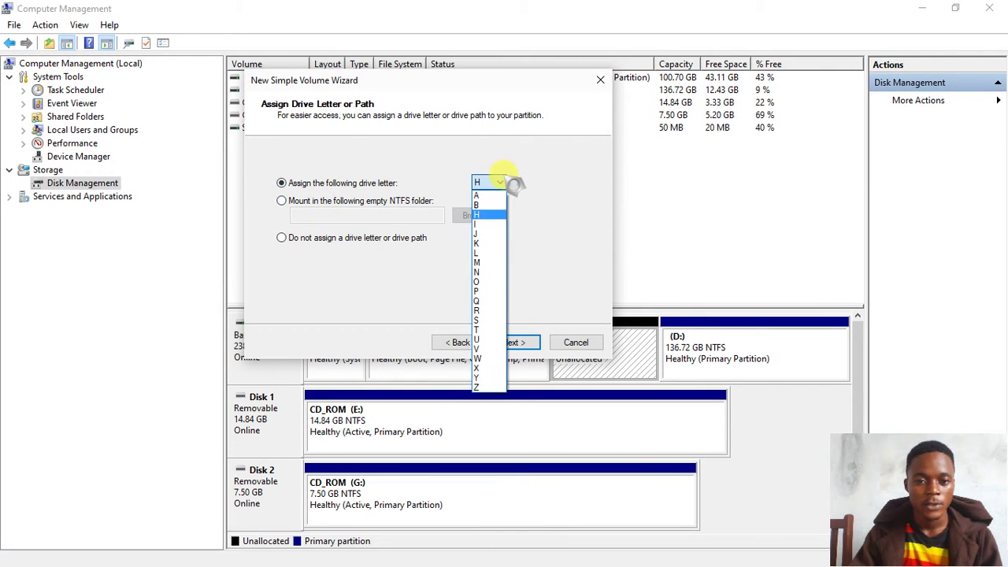
click(482, 214)
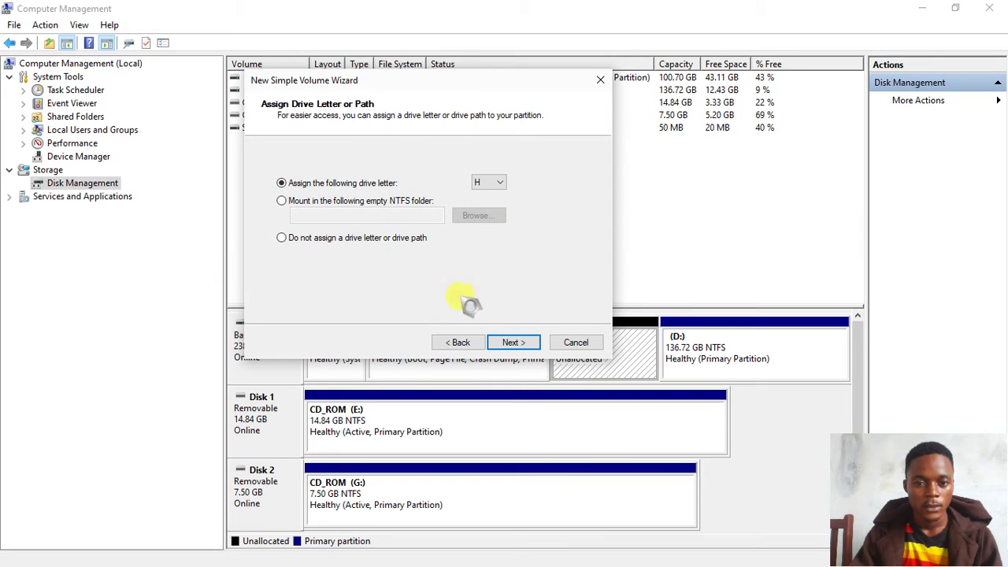
click(512, 344)
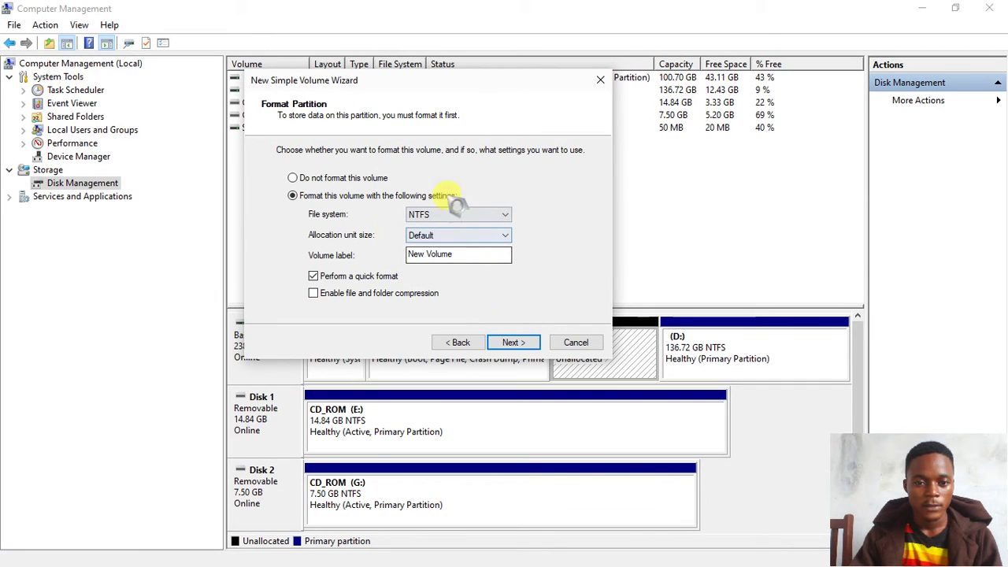
click(513, 344)
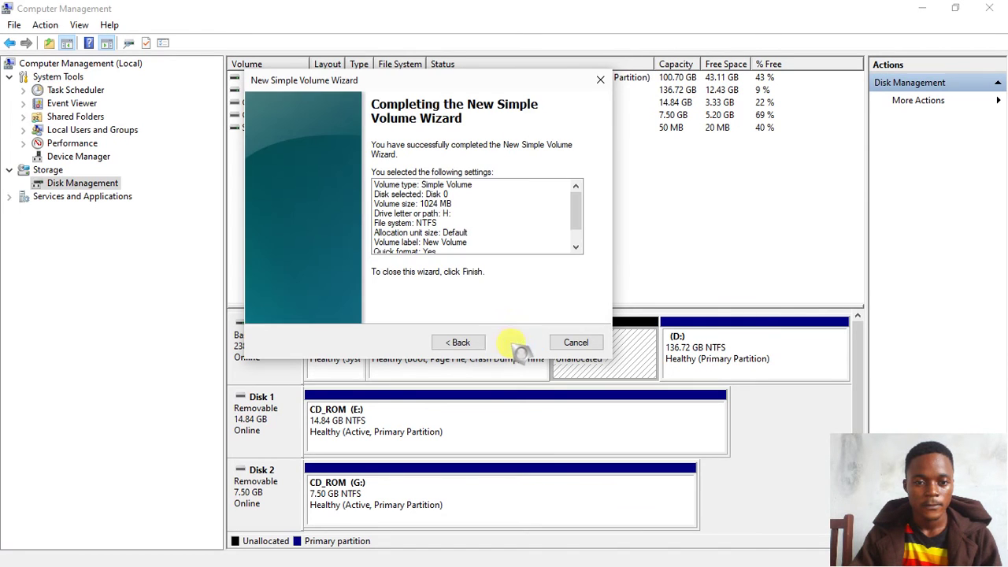
click(513, 344)
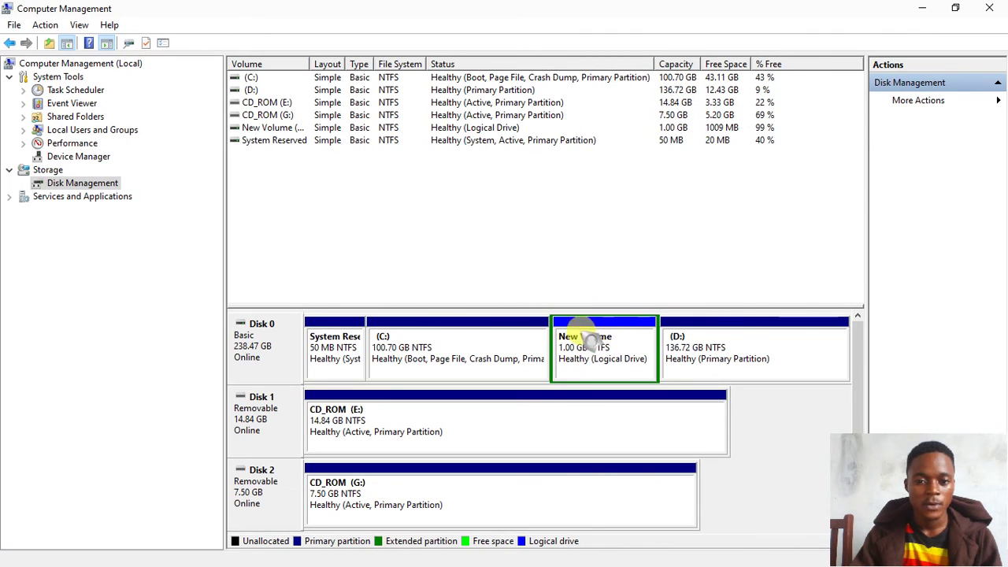
- Switch to File Explorer and check This PC for the new H: drive
click(922, 9)
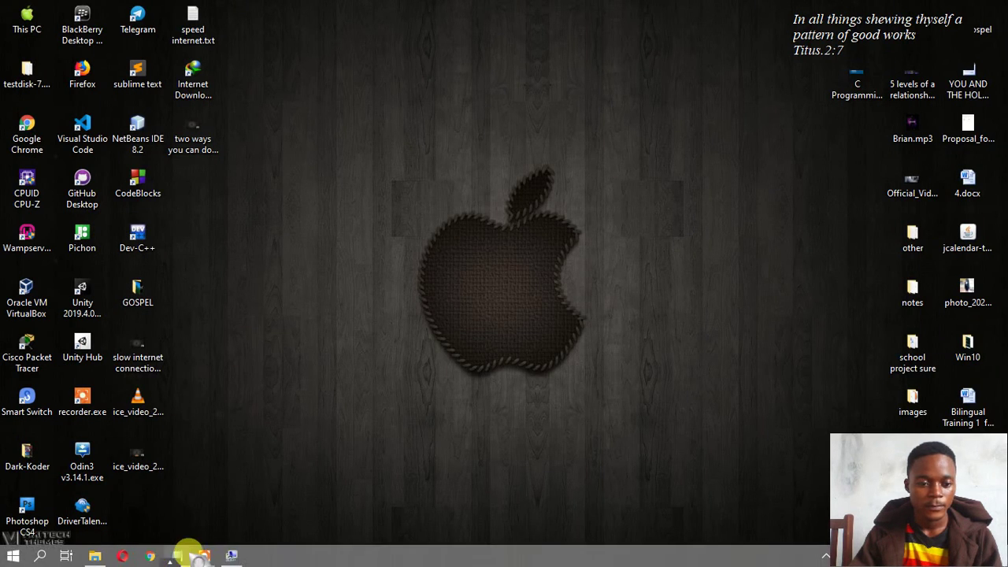
mouse_move(98, 553)
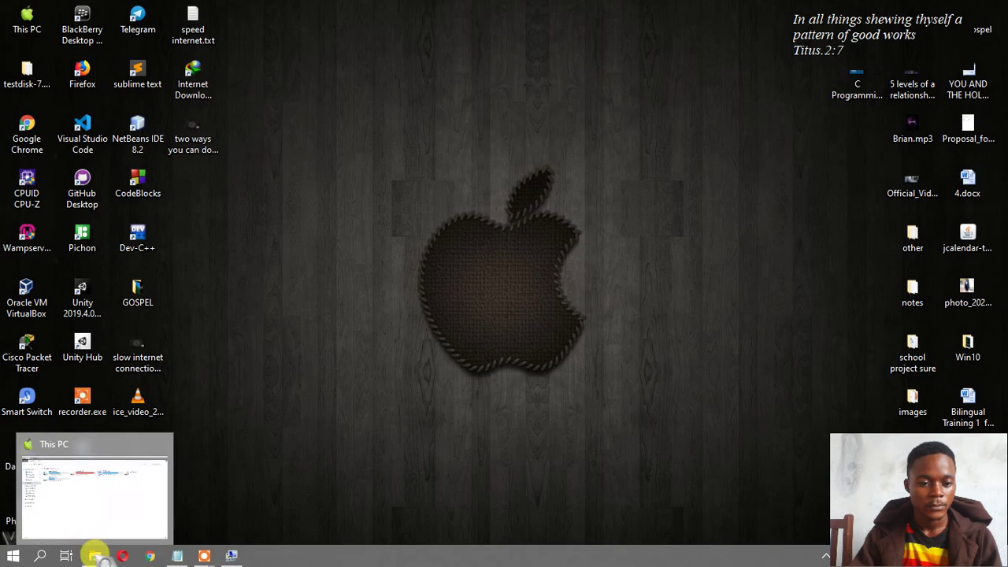
click(106, 512)
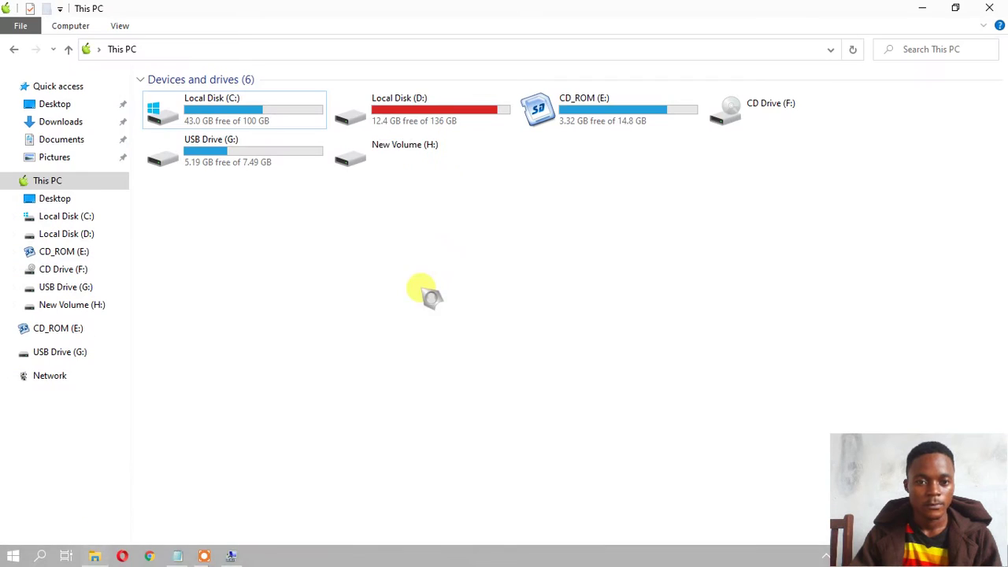
- Open the New Volume (H:) drive to inspect its contents and go back to This PC
click(423, 162)
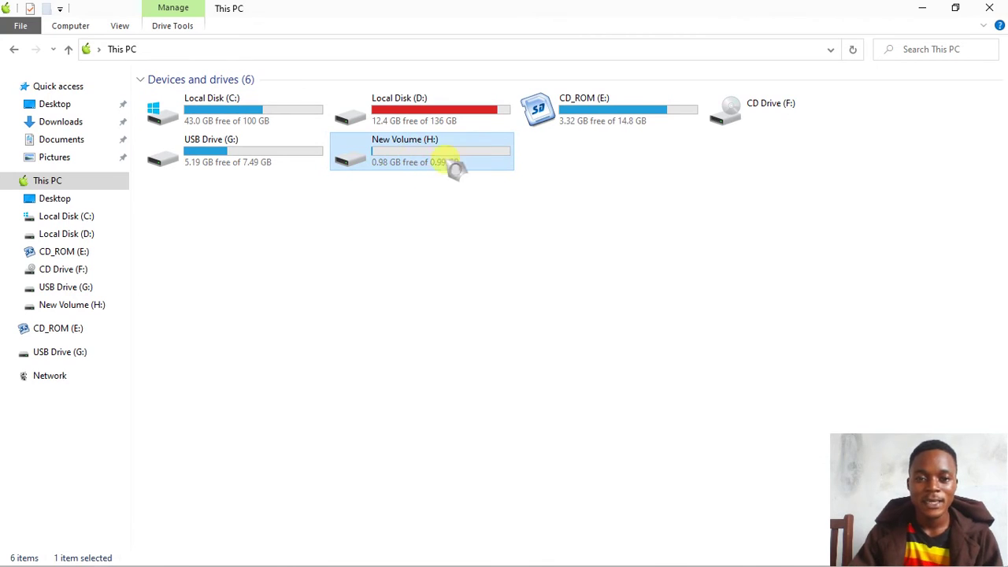
double_click(398, 163)
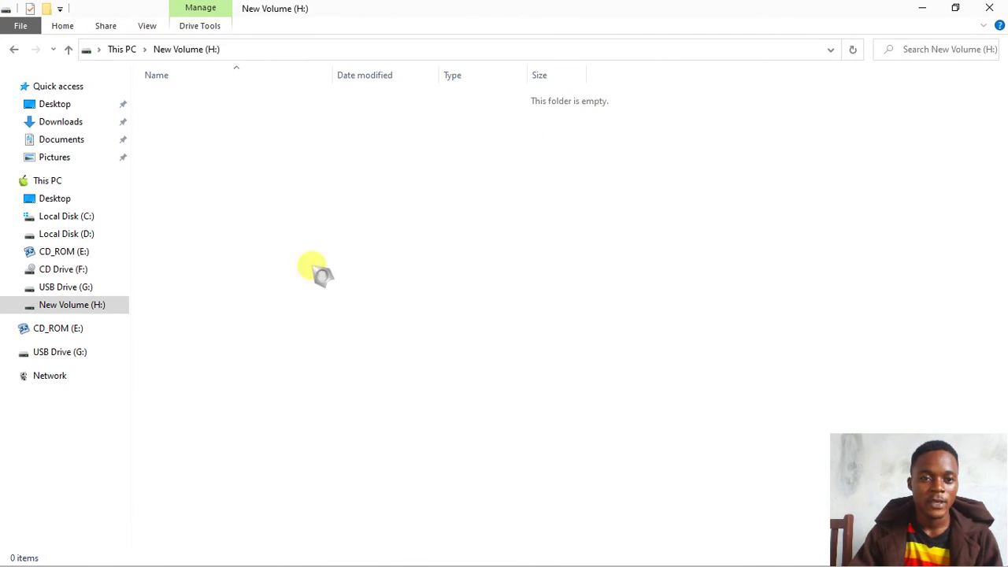
click(13, 48)
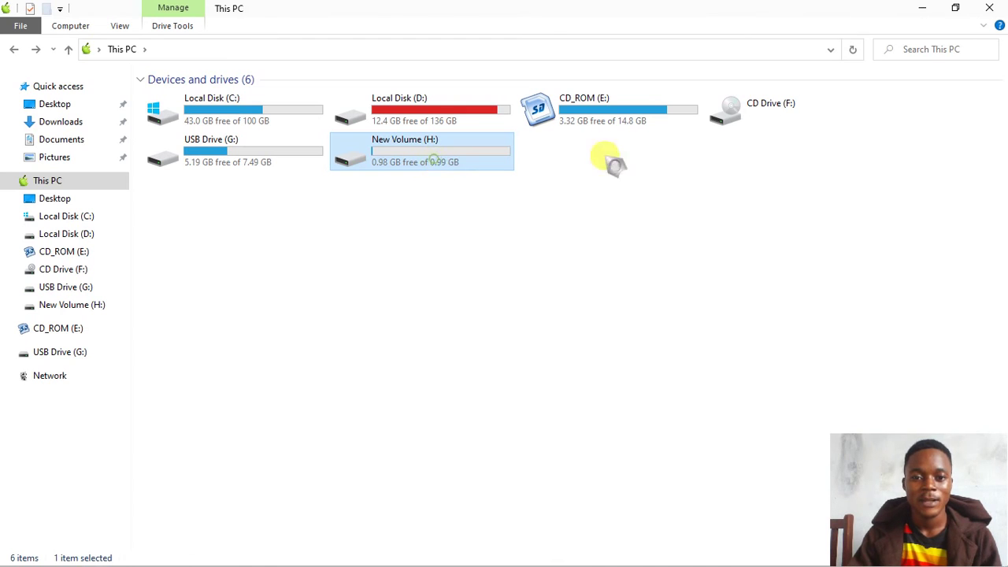
- Minimize File Explorer, return to Computer Management and delete the New Volume (H:) on Disk 0
click(929, 11)
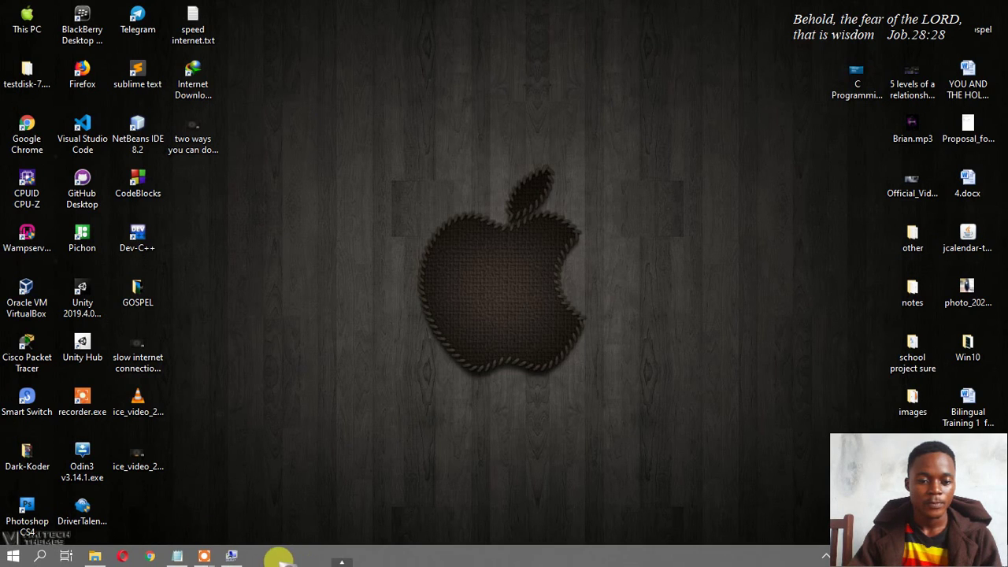
mouse_move(232, 556)
click(241, 514)
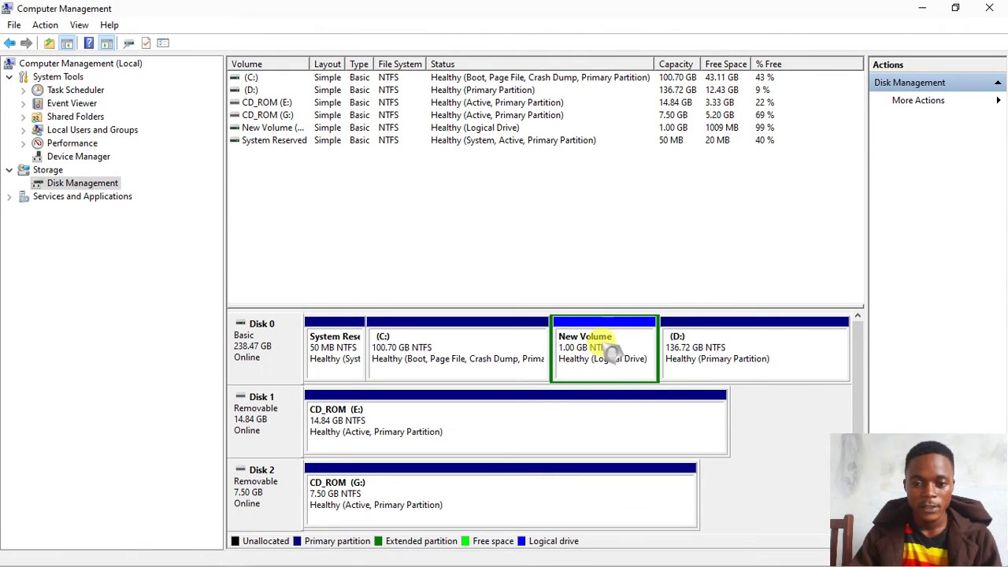
right_click(581, 340)
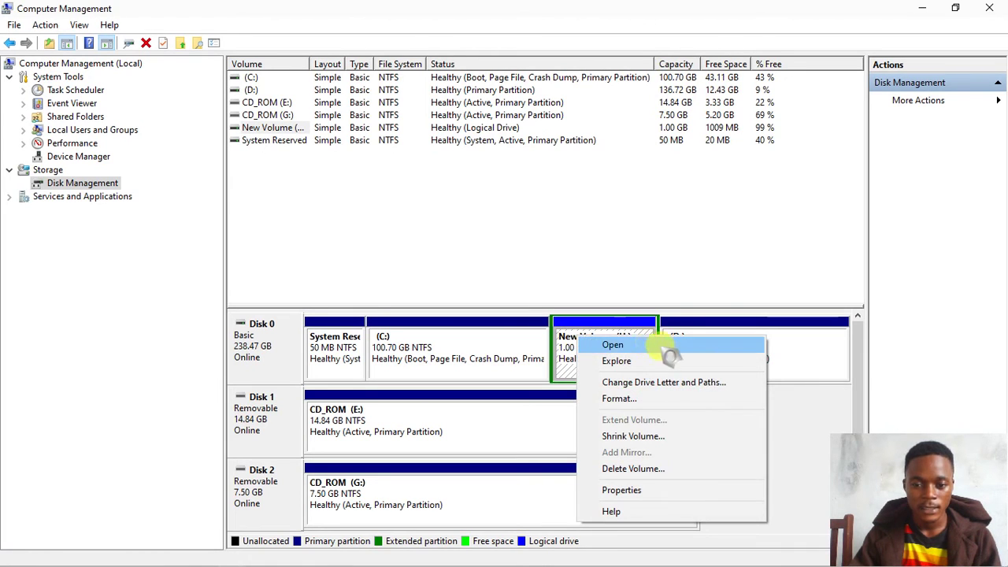
click(665, 469)
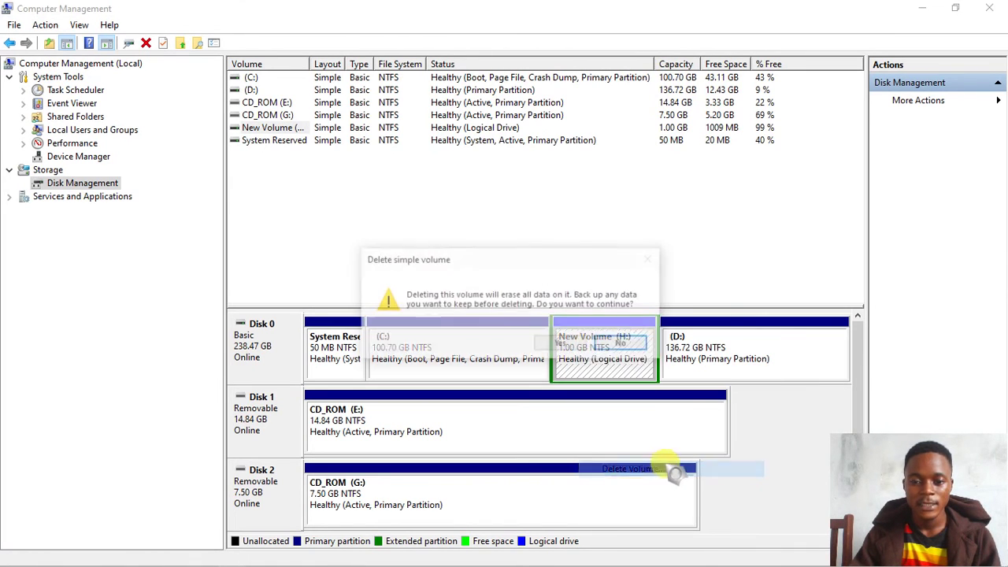
click(582, 347)
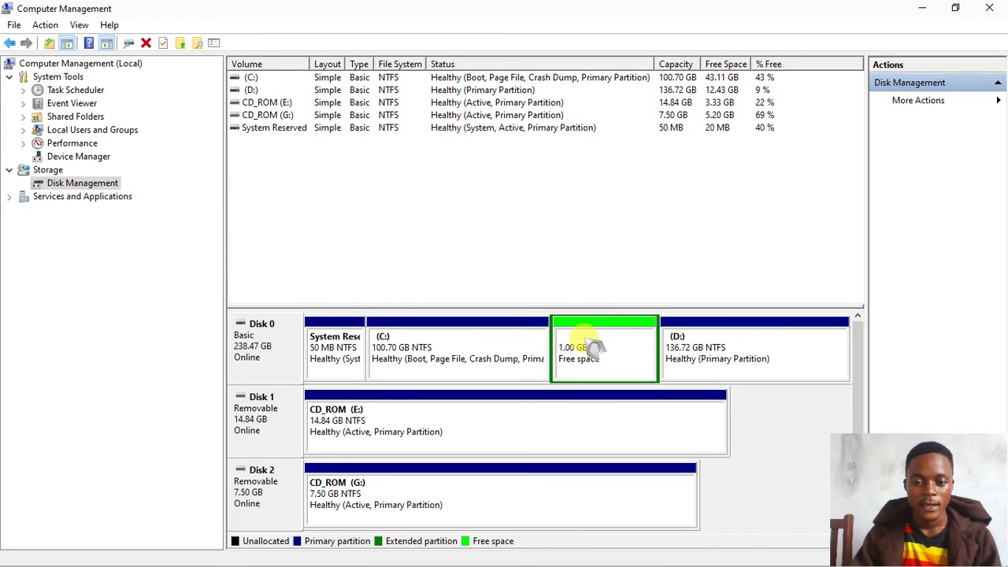
- Delete the extended partition holding the 1.00 GB free space between C: and D: on Disk 0
click(587, 352)
click(512, 349)
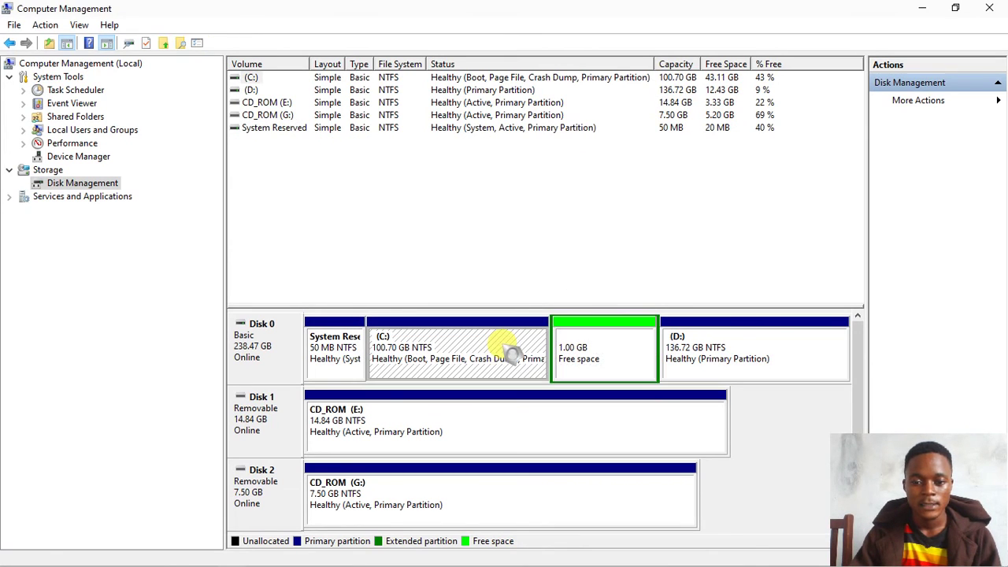
click(606, 357)
right_click(606, 356)
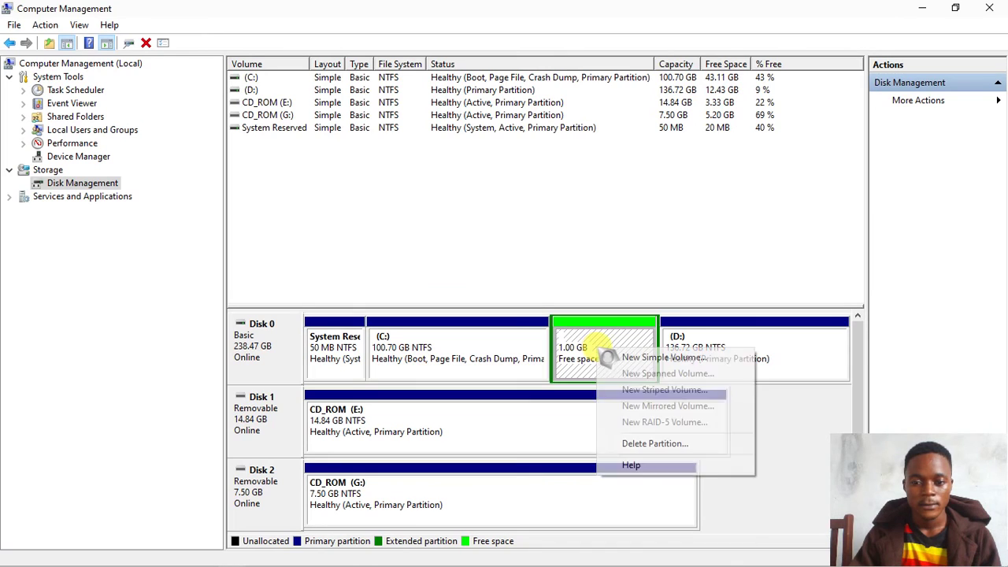
click(512, 349)
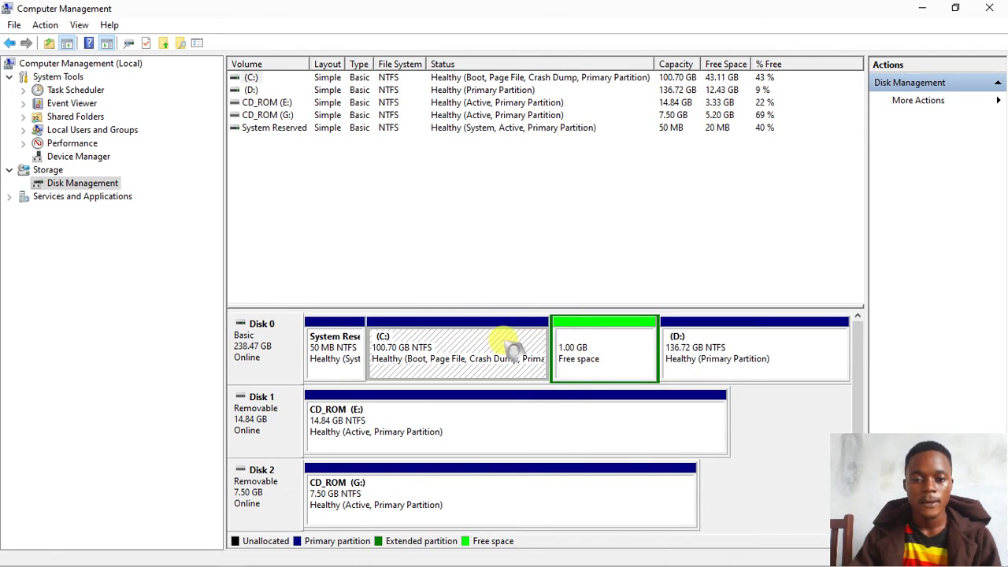
right_click(603, 348)
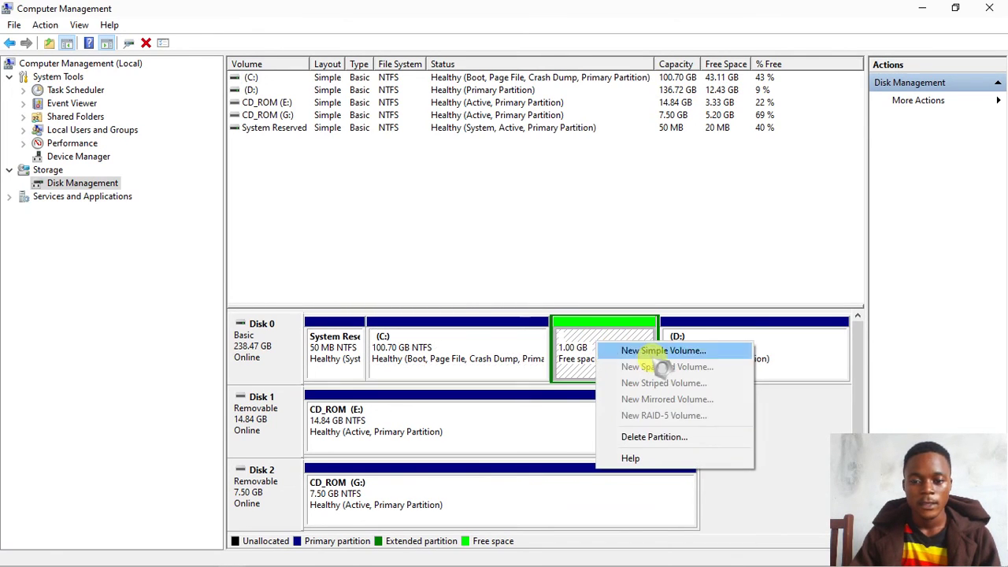
click(668, 446)
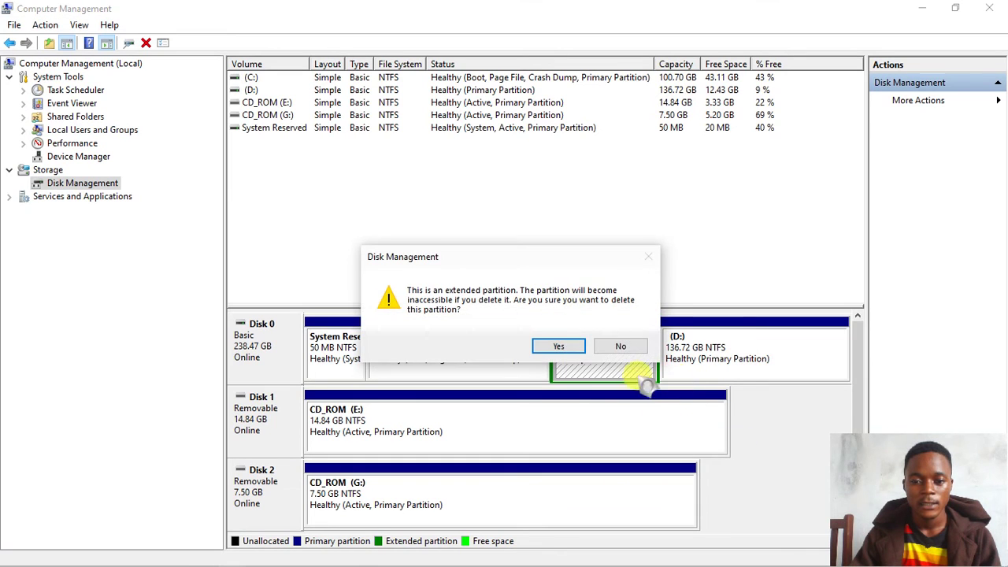
click(563, 343)
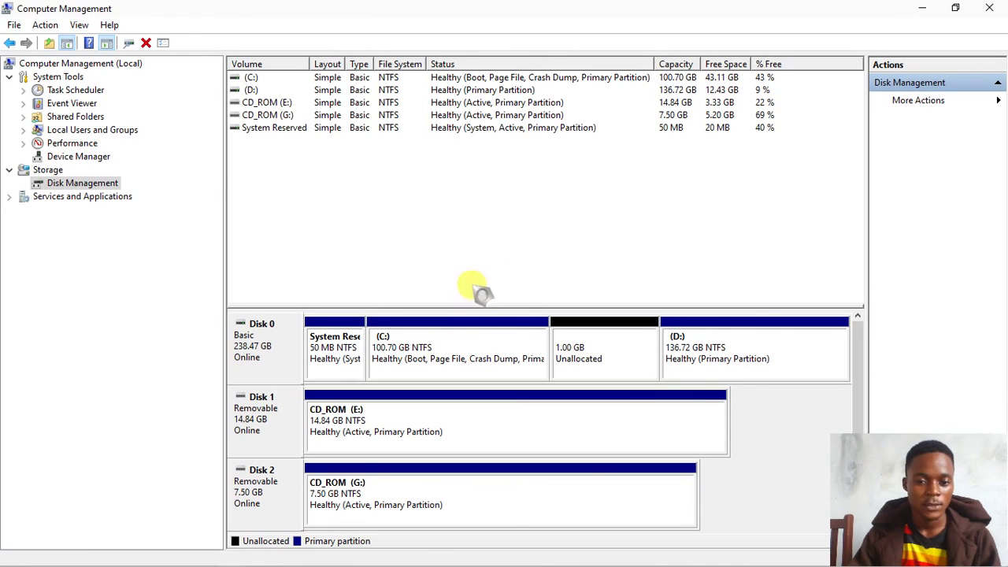
- Extend the C: volume with the full 1024 MB of unallocated space on Disk 0
right_click(450, 349)
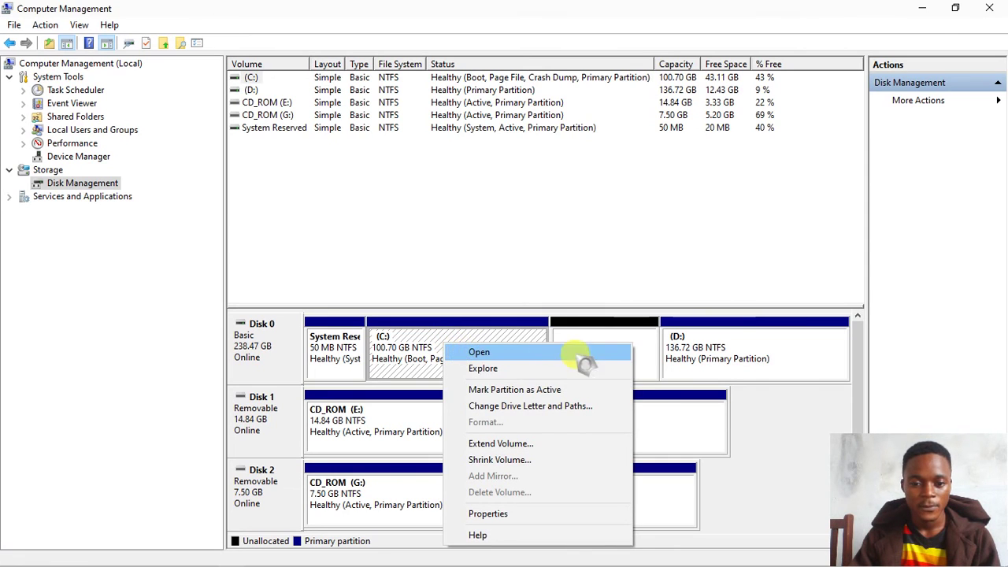
click(512, 445)
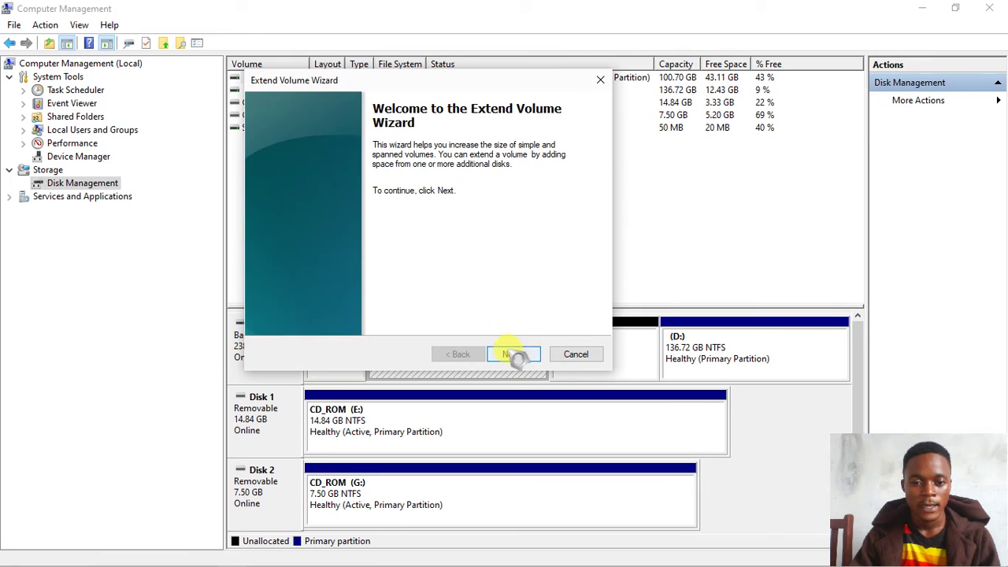
click(513, 354)
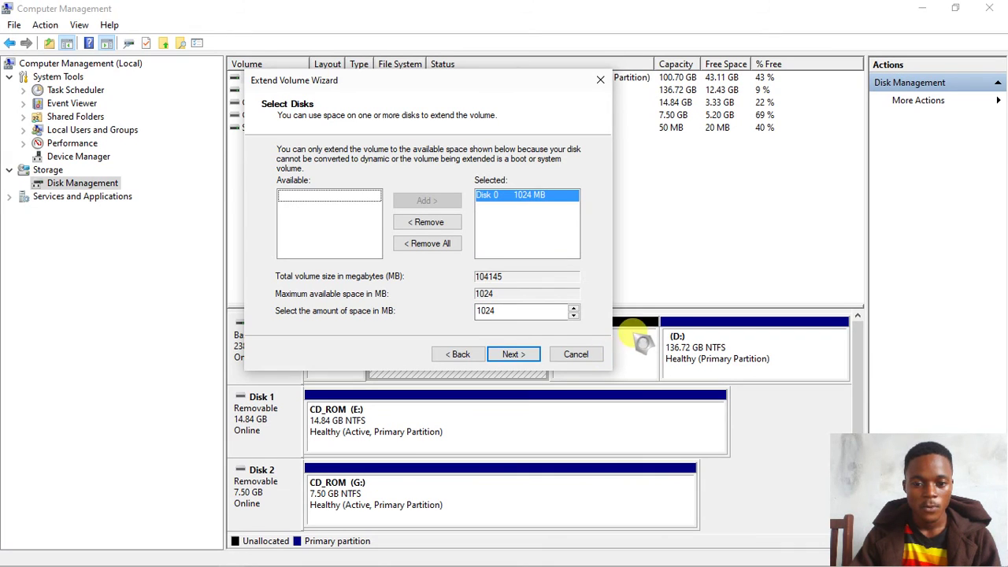
click(513, 355)
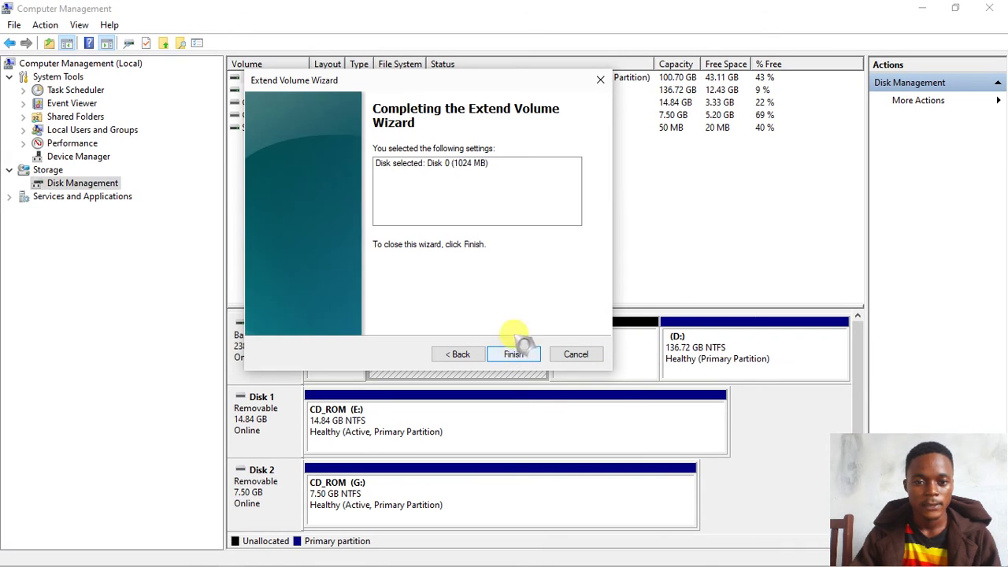
click(516, 356)
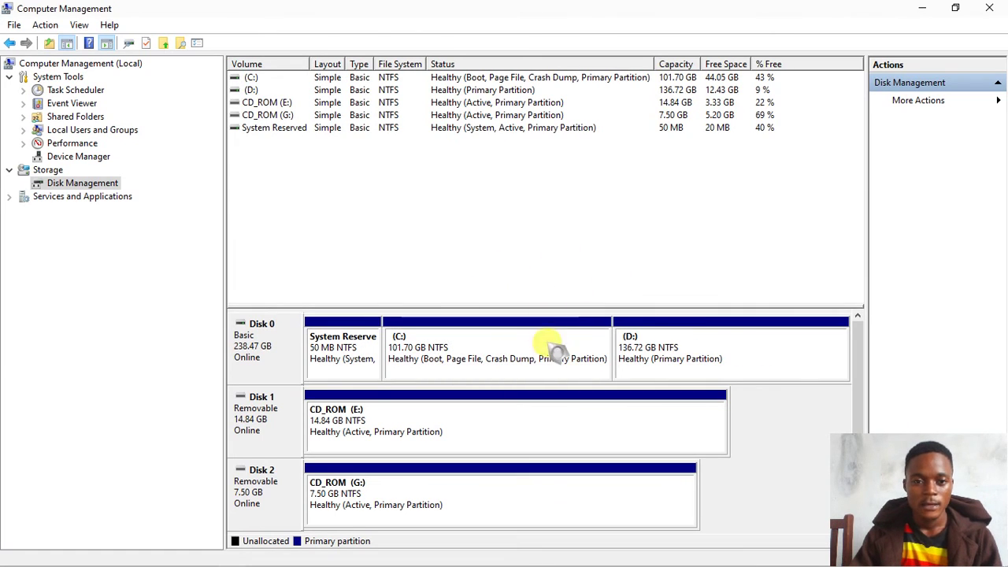
- Close the Computer Management window
click(470, 346)
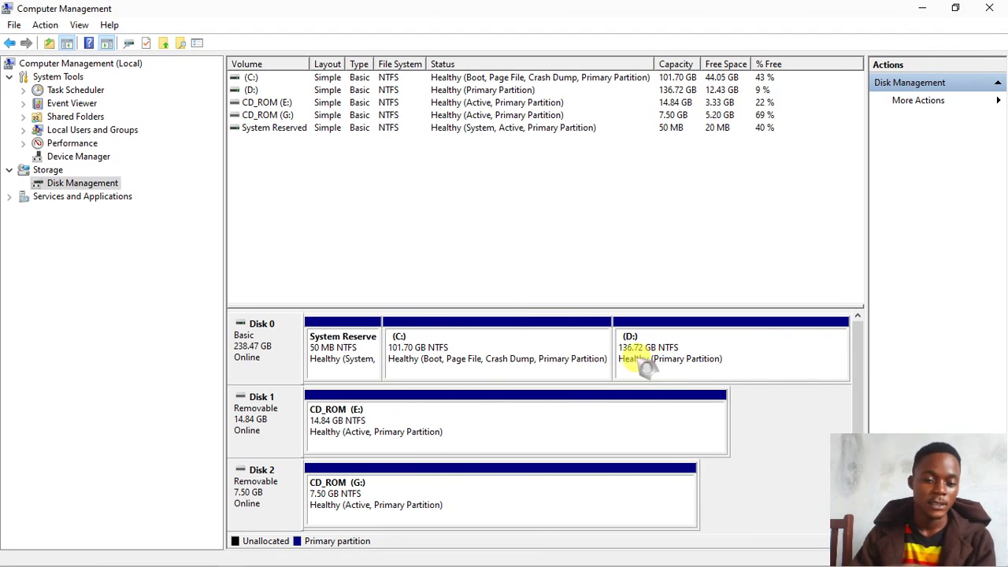
mouse_move(607, 561)
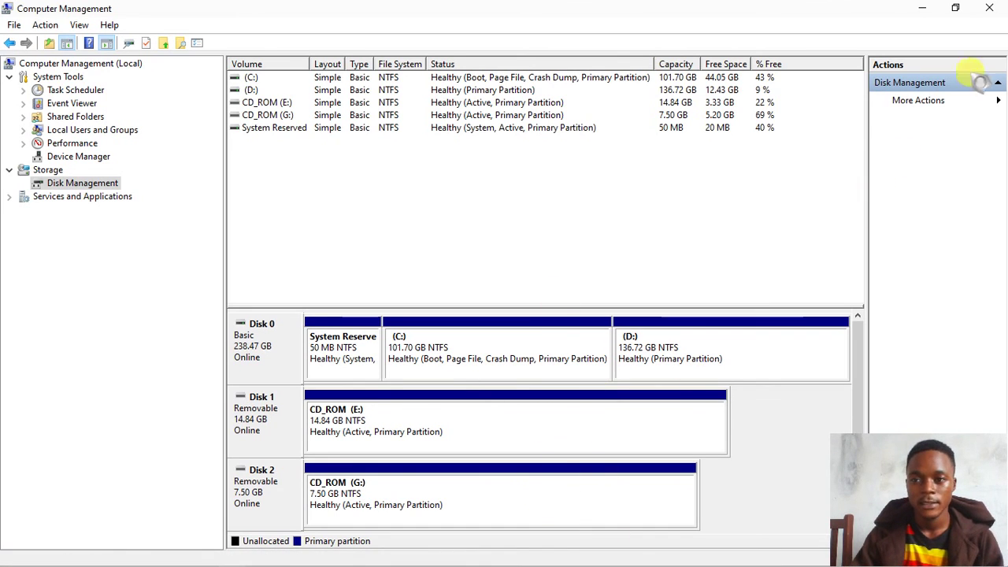
click(989, 8)
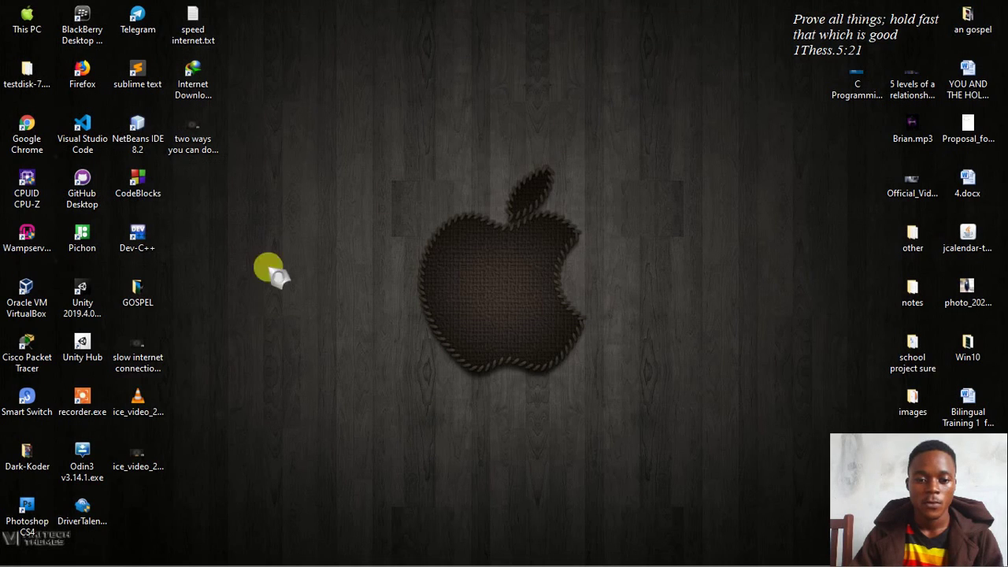